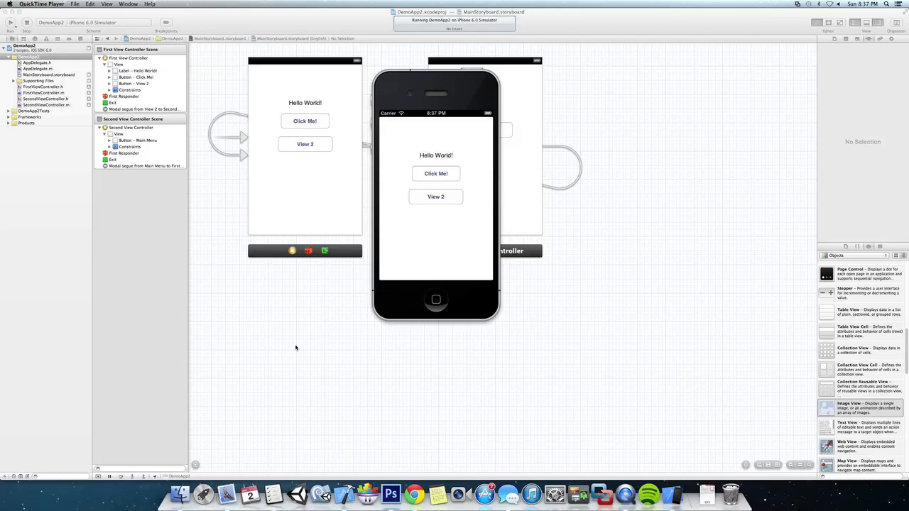
Tap Click Me! to show Changed!, switch to View 2, then return via Main Menu.
left_click_drag(480, 99, 469, 113)
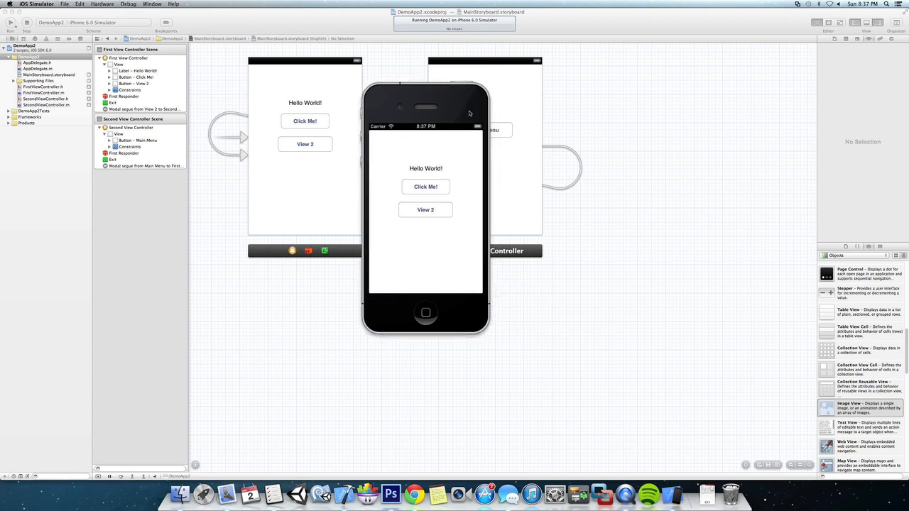
left_click(429, 186)
left_click(447, 213)
left_click(425, 199)
Quit the simulator with Cmd+Q and return to the two-screen storyboard in Xcode.
key("super+q")
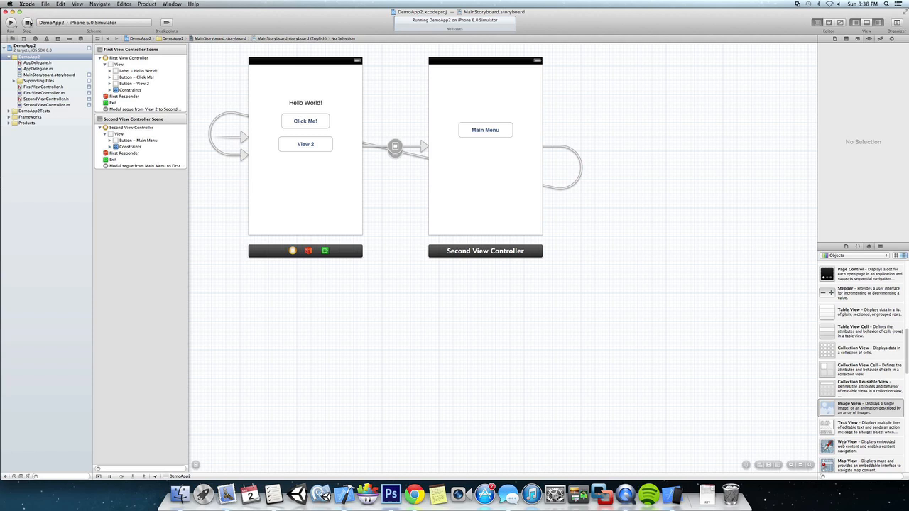
left_click(28, 23)
left_click(288, 86)
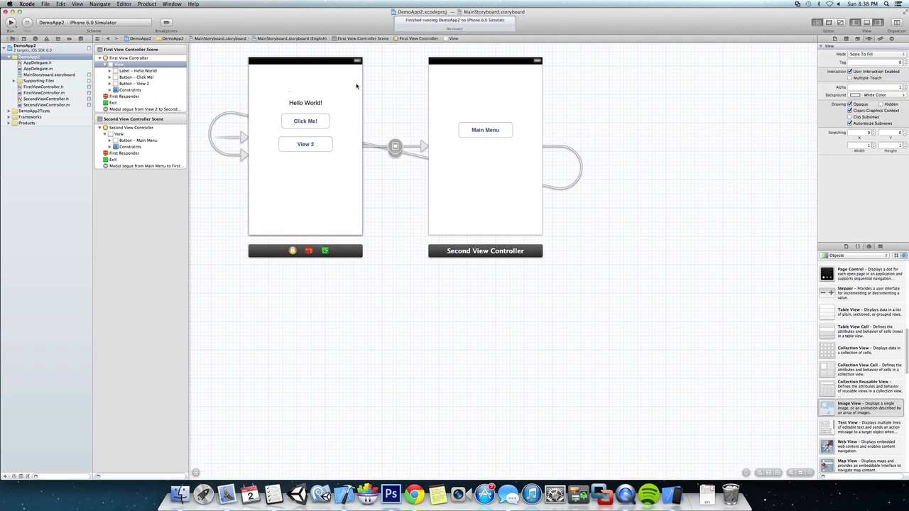
left_click(477, 101)
left_click(353, 95)
Select MainStoryboard.storyboard, then the DemoApp2 project group in the navigator.
left_click(71, 75)
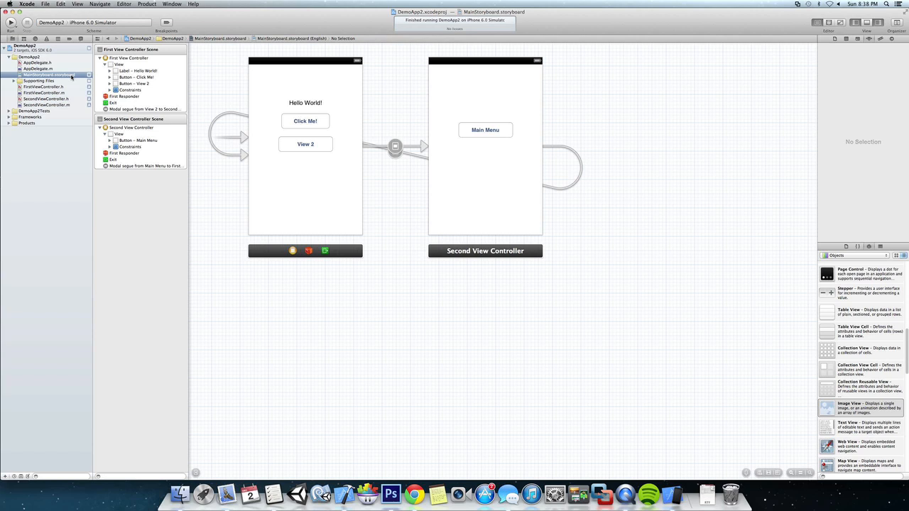
left_click(32, 56)
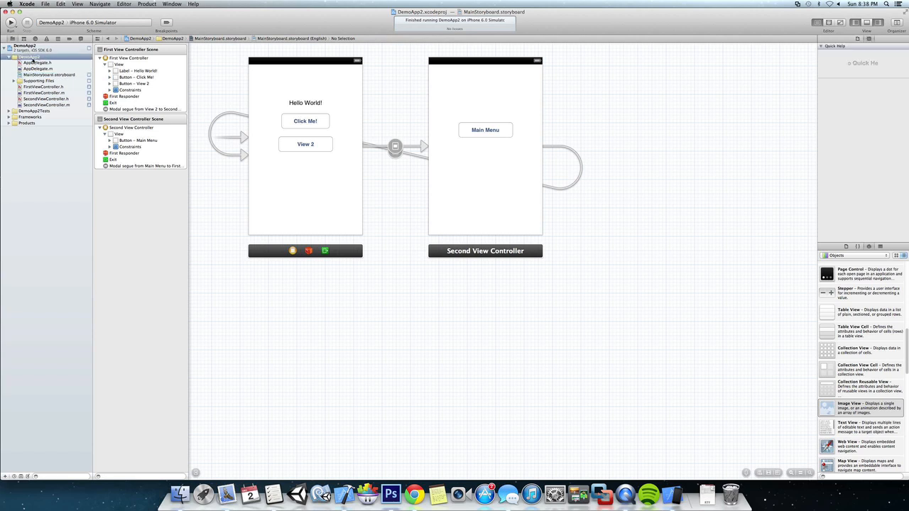
Add the _Images folder containing Background.png to the DemoApp2 project as a group.
right_click(32, 59)
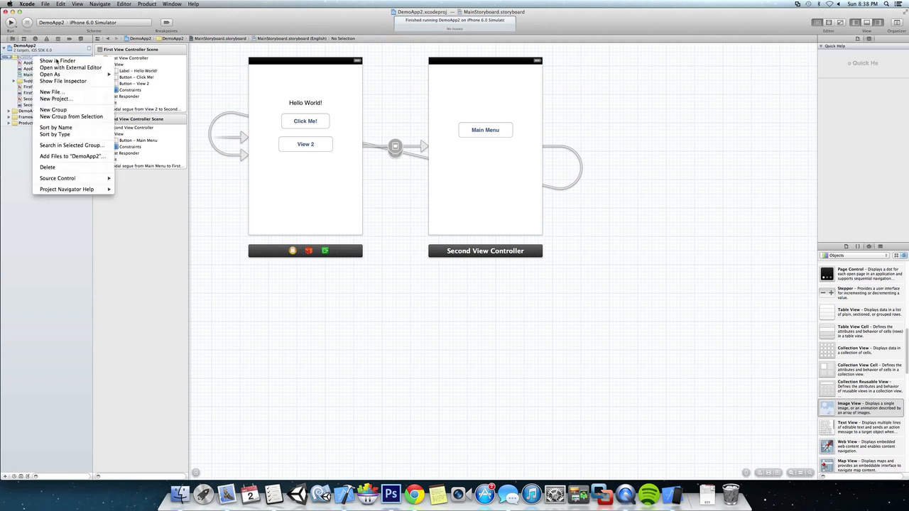
left_click(71, 156)
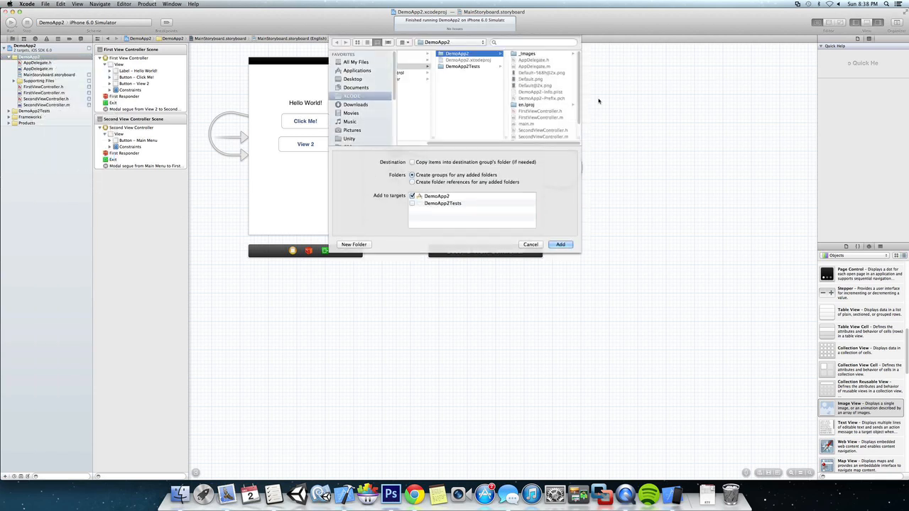
double_click(529, 54)
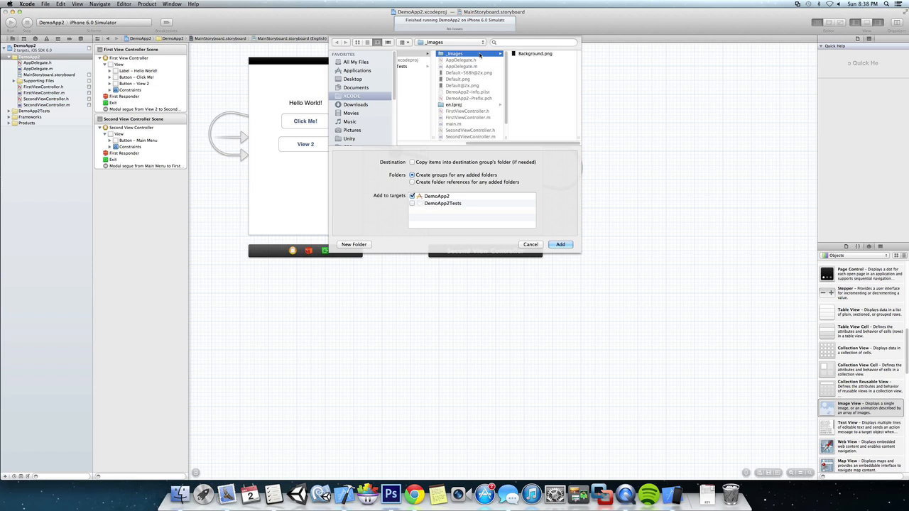
left_click(562, 245)
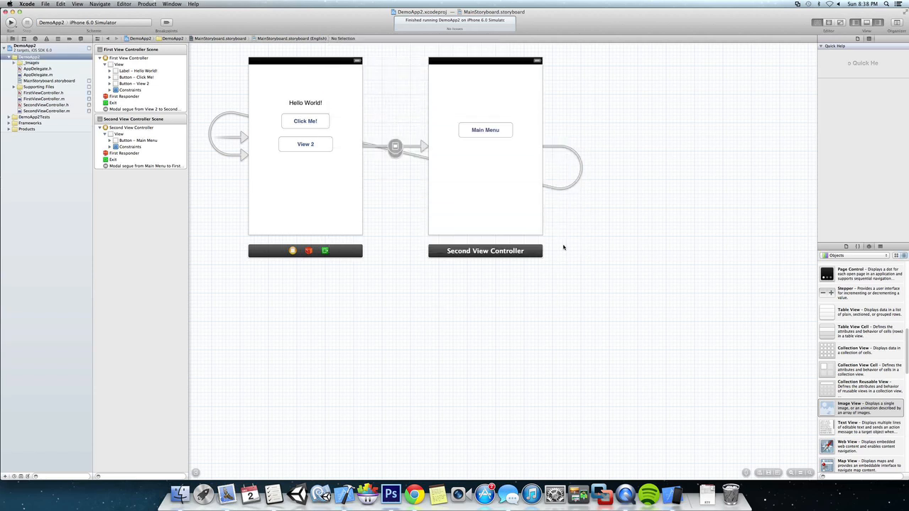
left_click(14, 64)
left_click(41, 69)
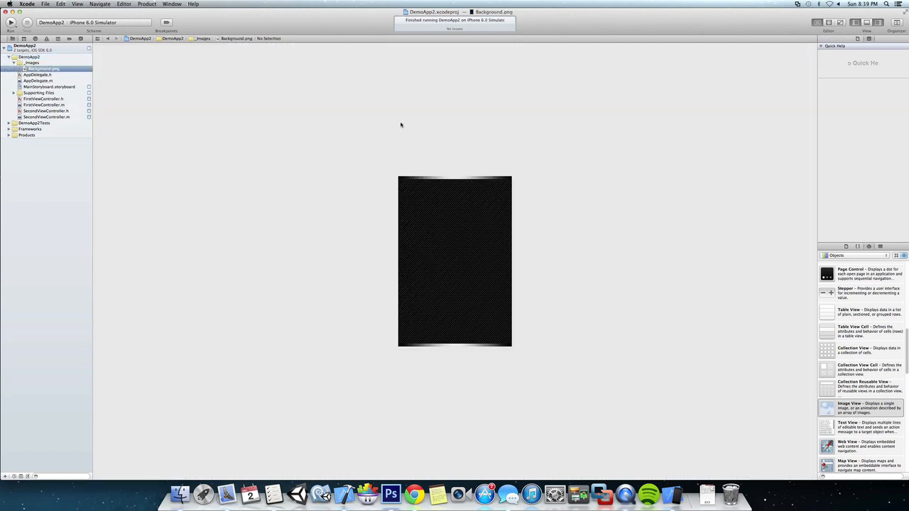
left_click(15, 64)
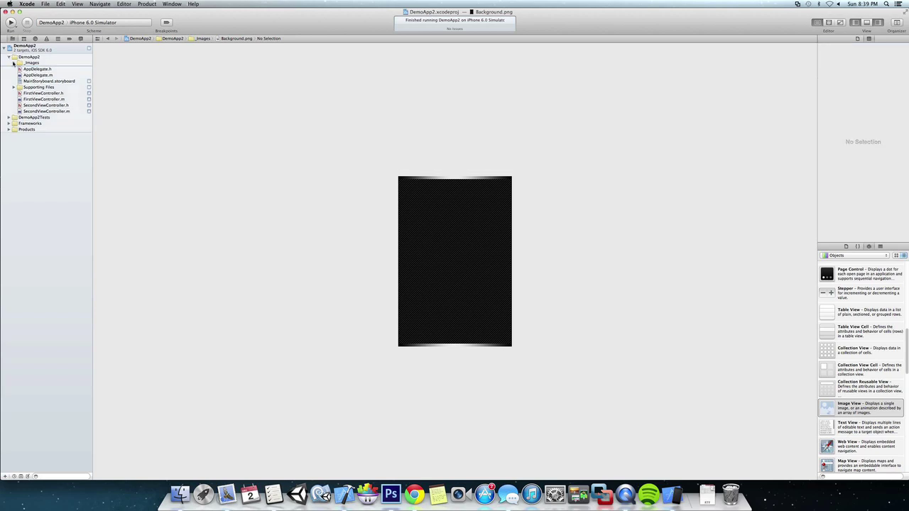
left_click(48, 81)
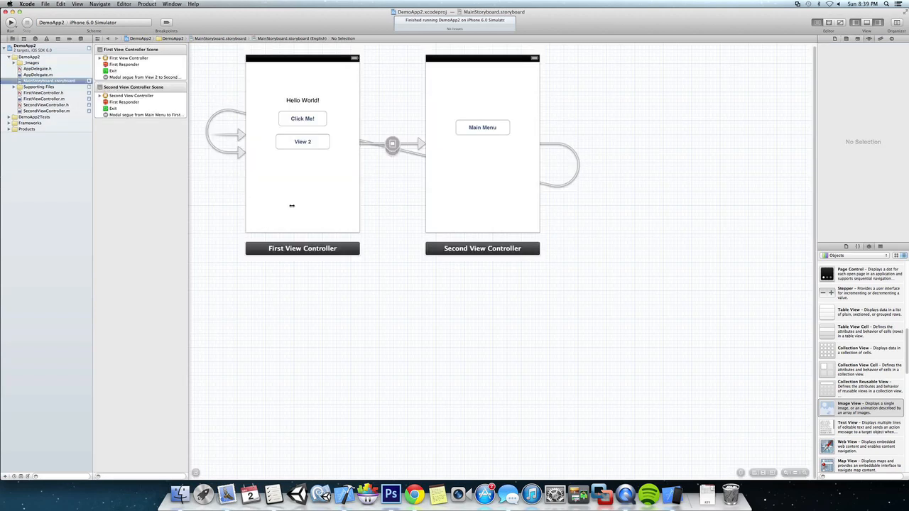
Place an Image View on the First View Controller and stretch it to fill the screen.
left_click(325, 176)
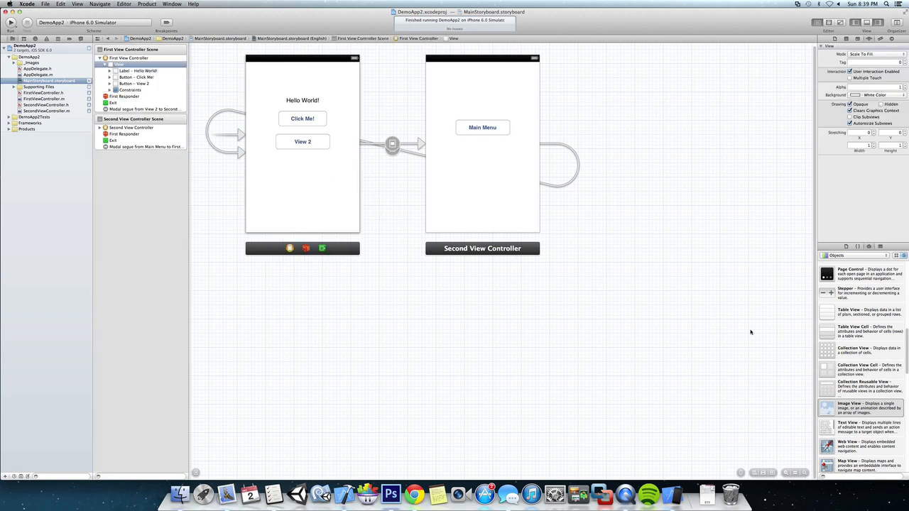
scroll(872, 395, "down", 1)
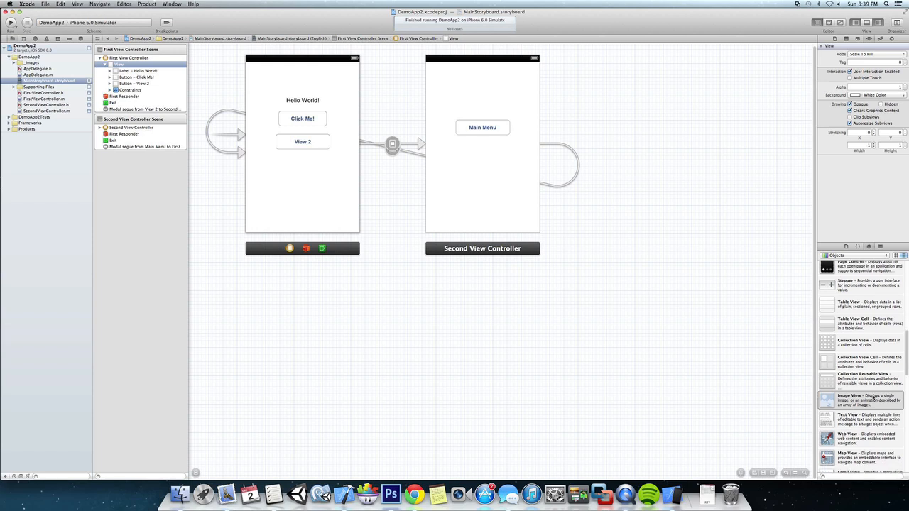
left_click_drag(860, 403, 302, 178)
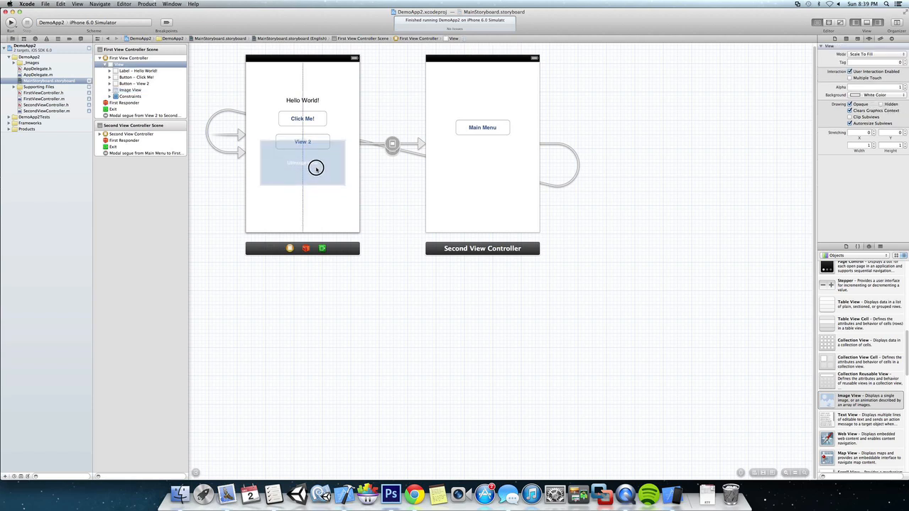
left_click_drag(316, 184, 300, 89)
left_click(301, 89)
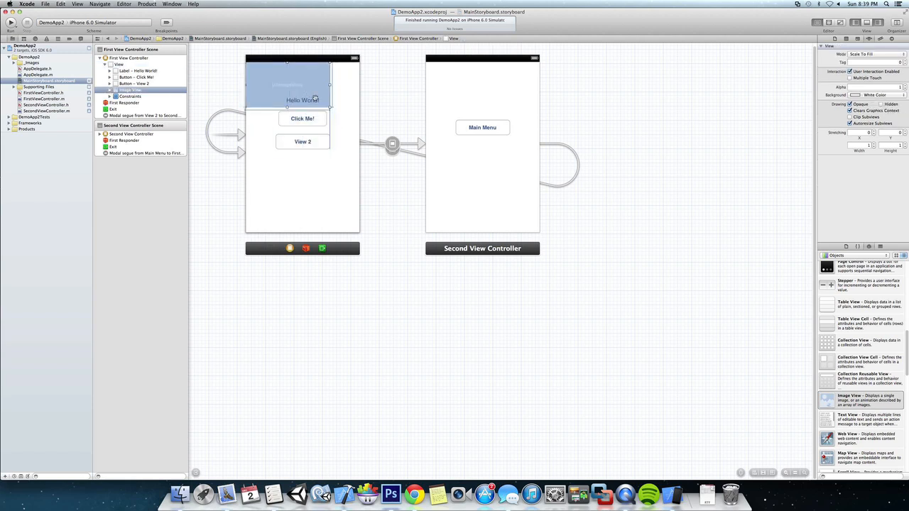
left_click_drag(330, 108, 358, 233)
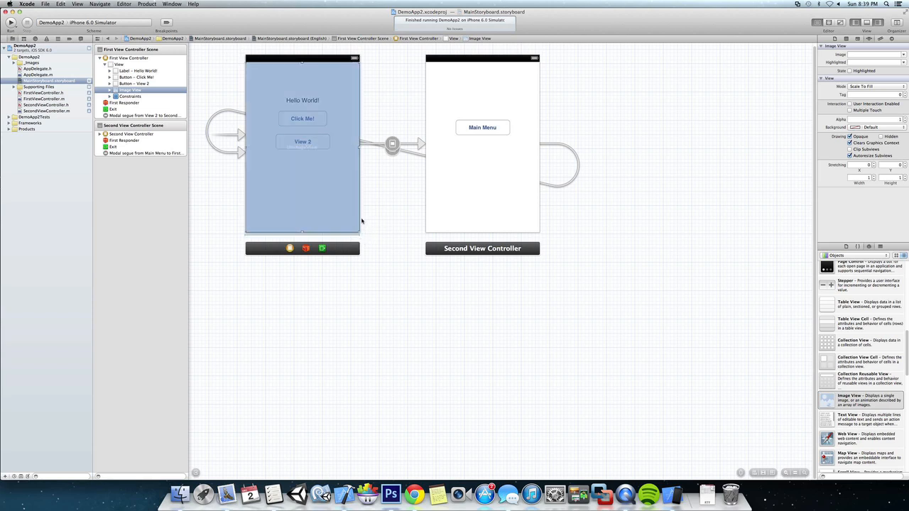
left_click(152, 90)
Rename the image view Background and move it behind the label and buttons in the outline.
left_click(140, 90)
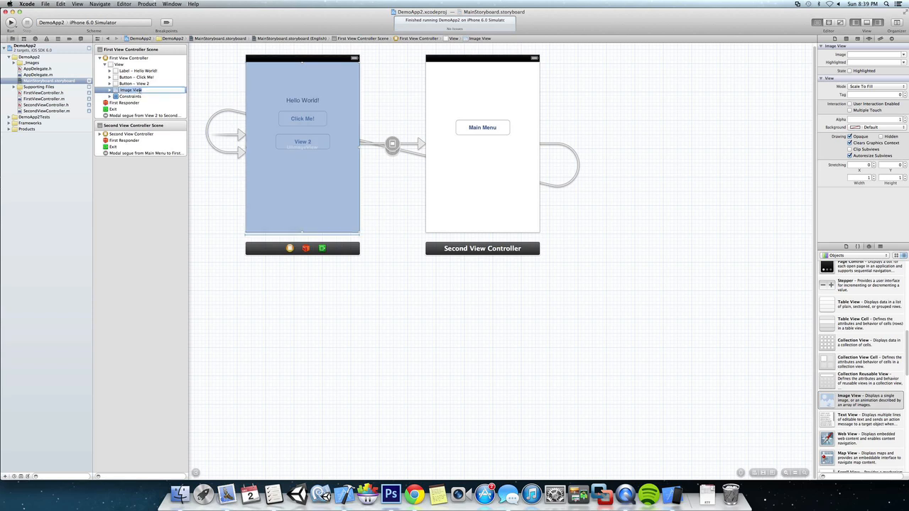
type("Background")
key("Return")
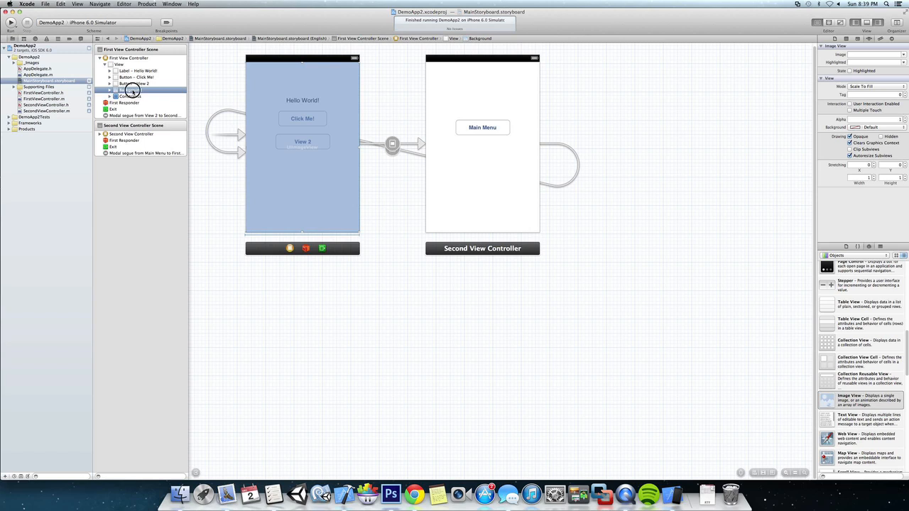
left_click_drag(137, 91, 132, 68)
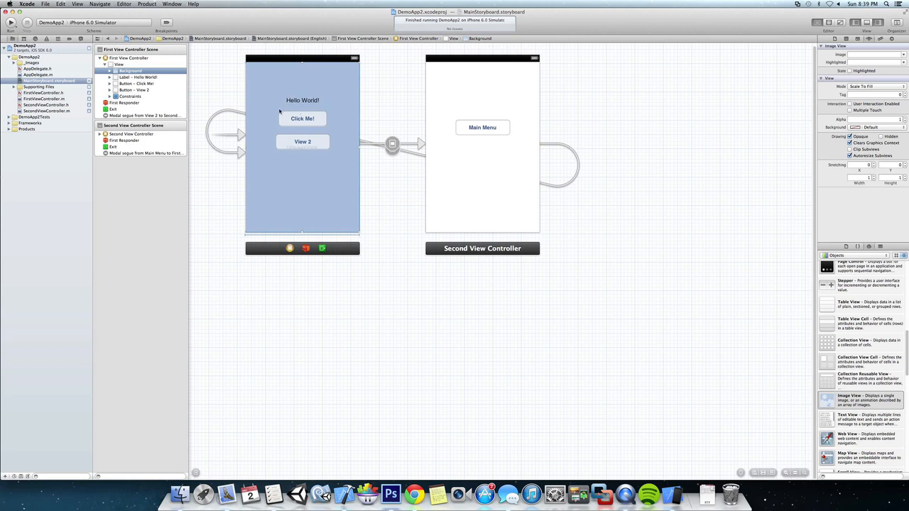
left_click(271, 82)
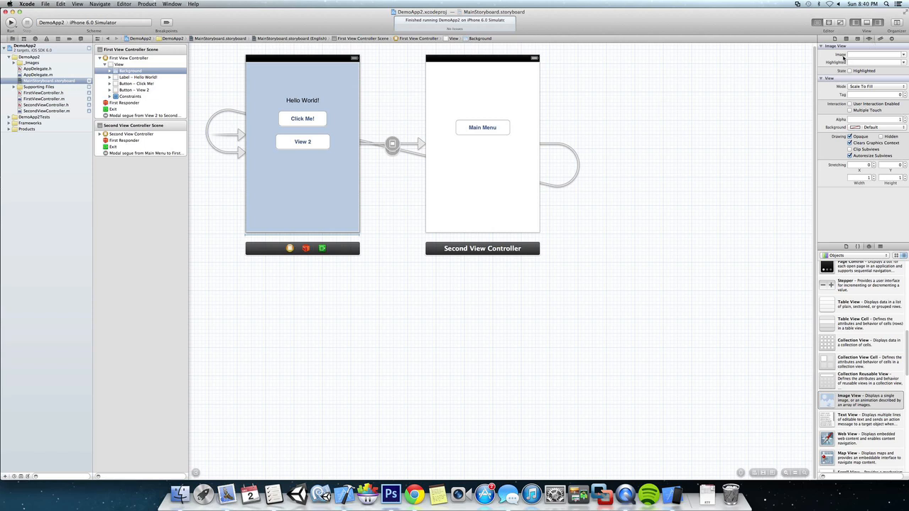
Set the Background image view's Image to Background.png and deselect to preview the dark screen.
left_click(904, 55)
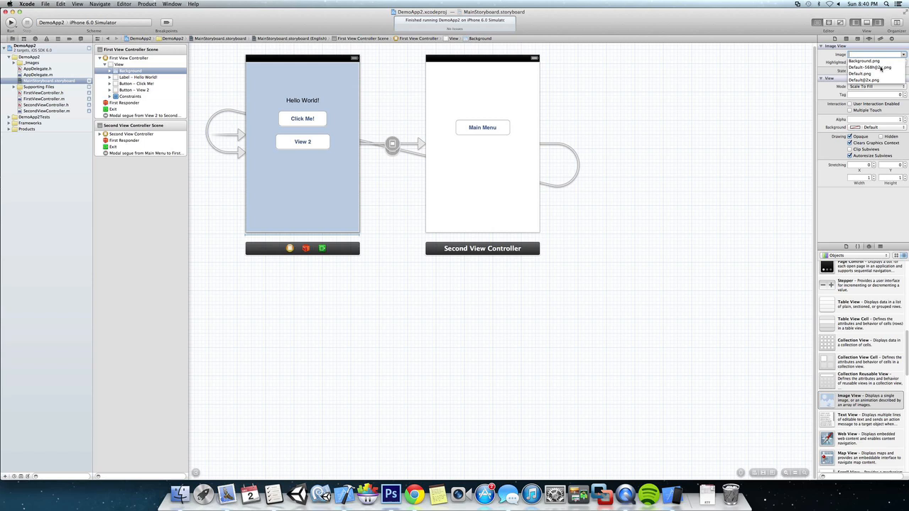
left_click(864, 61)
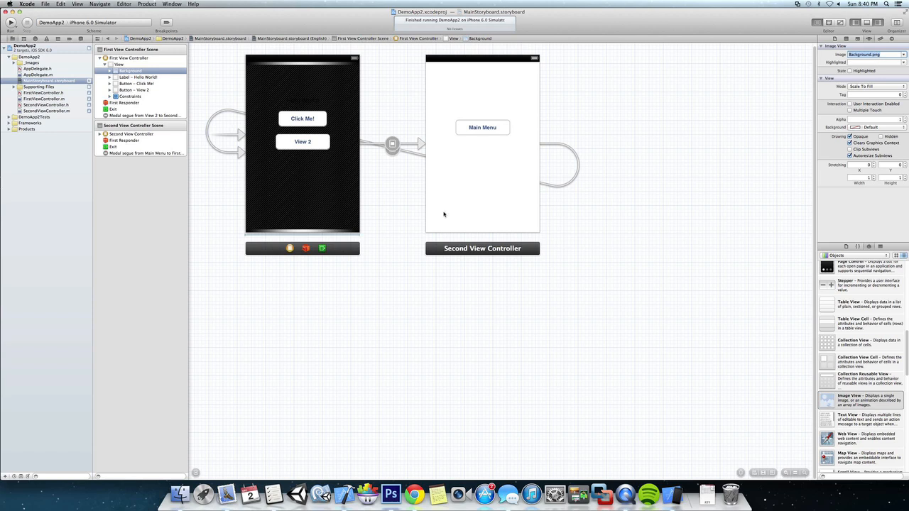
left_click(33, 82)
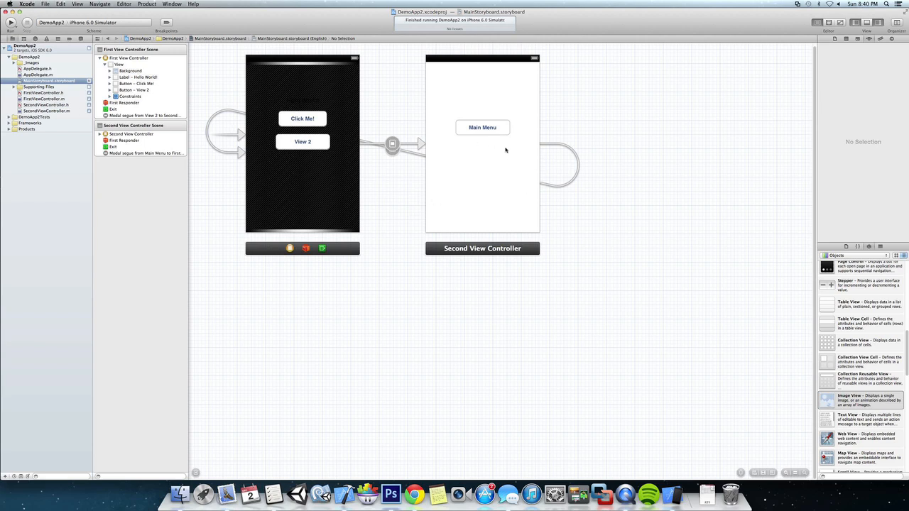
Place an Image View on the Second View Controller and size it to fill the screen.
left_click(484, 103)
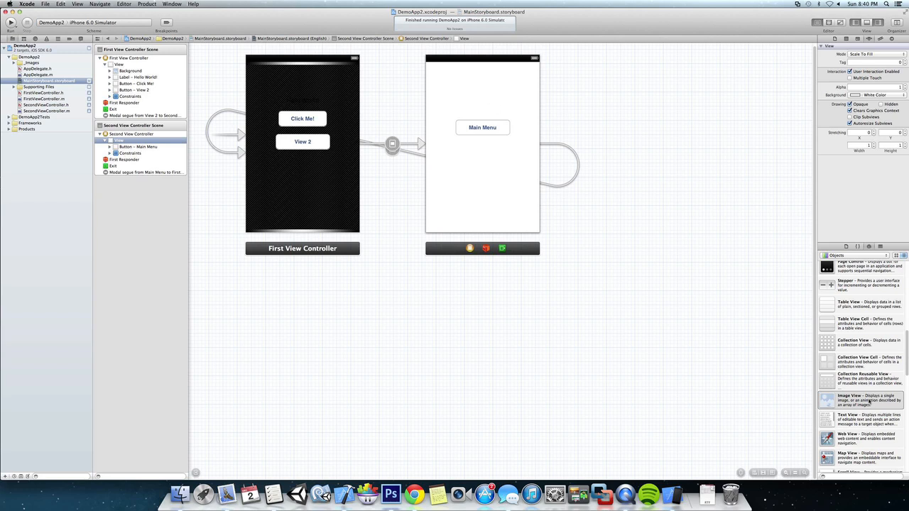
mouse_move(870, 401)
left_mouse_down()
mouse_move(482, 165)
mouse_move(488, 92)
mouse_move(522, 138)
mouse_move(539, 230)
left_mouse_up()
left_click(487, 92)
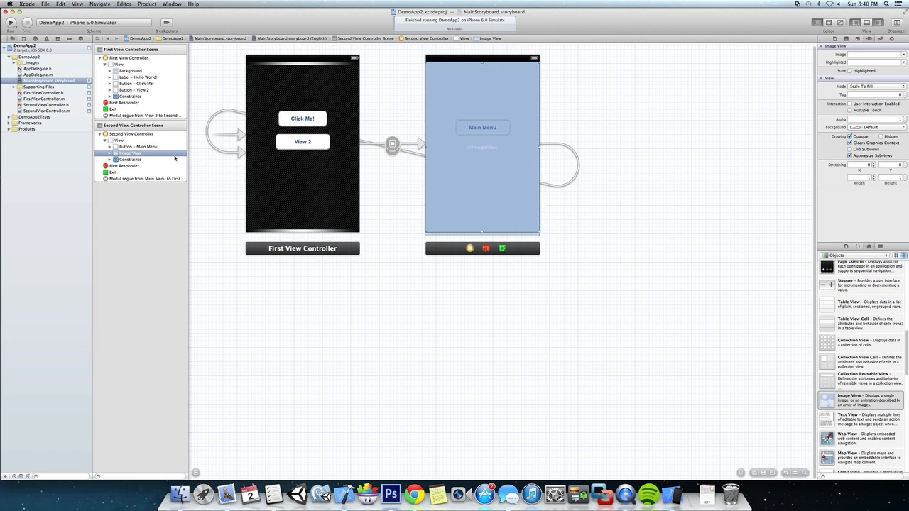
Rename the second image view Background and move it behind the Main Menu button.
left_click(140, 154)
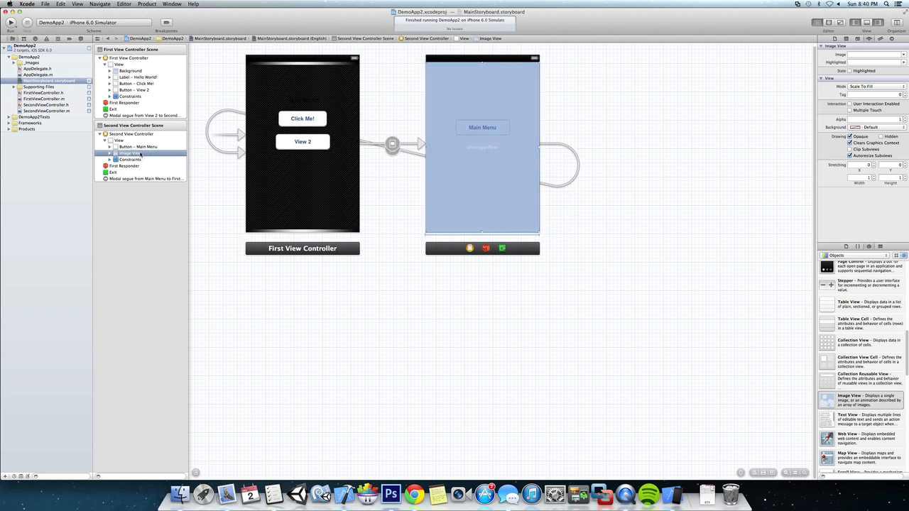
left_click(140, 154)
type("Background")
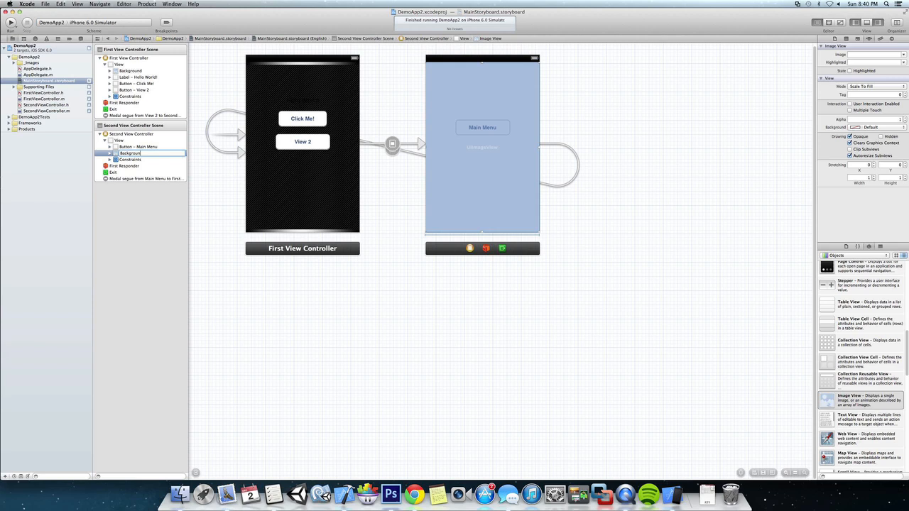
key("Return")
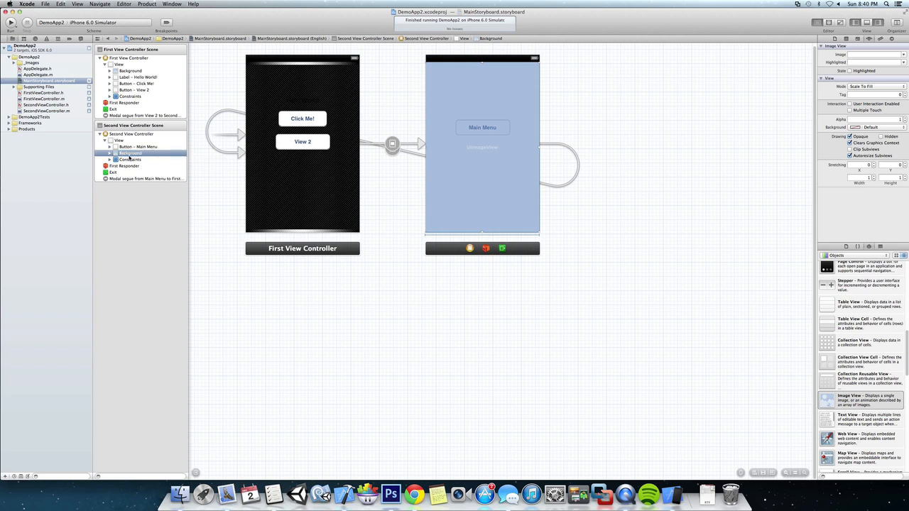
left_click_drag(141, 154, 128, 143)
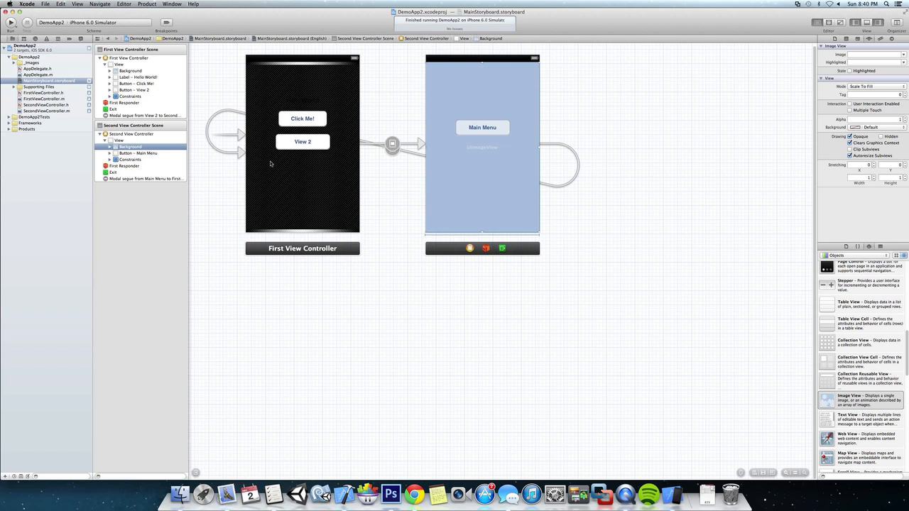
Set the second Background image view's Image to Background.png and deselect to preview both screens.
left_click(904, 56)
left_click(866, 61)
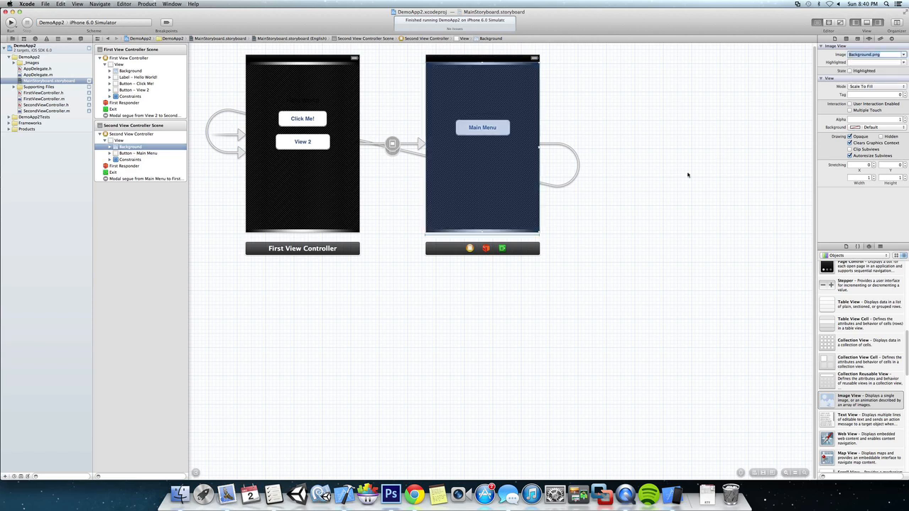
left_click(654, 155)
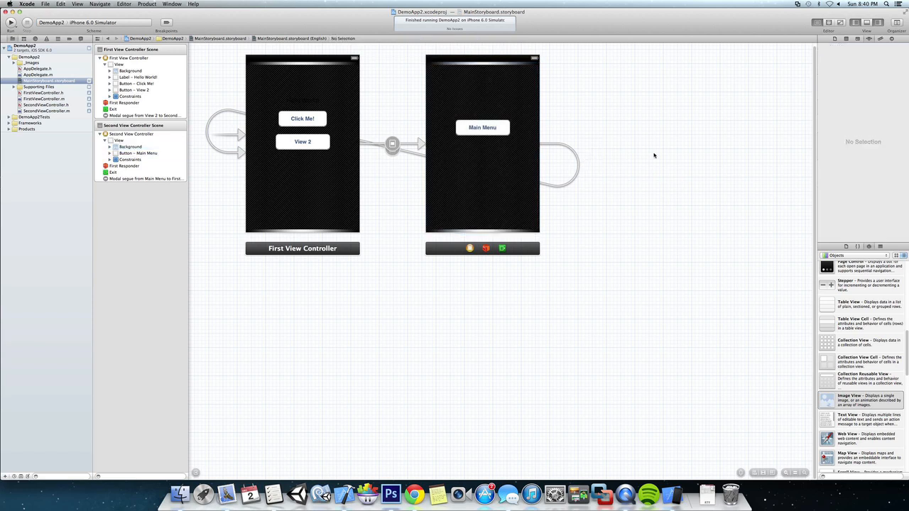
Build and run DemoApp2 in the iPhone 6.0 Simulator showing the dark first screen.
left_click(12, 22)
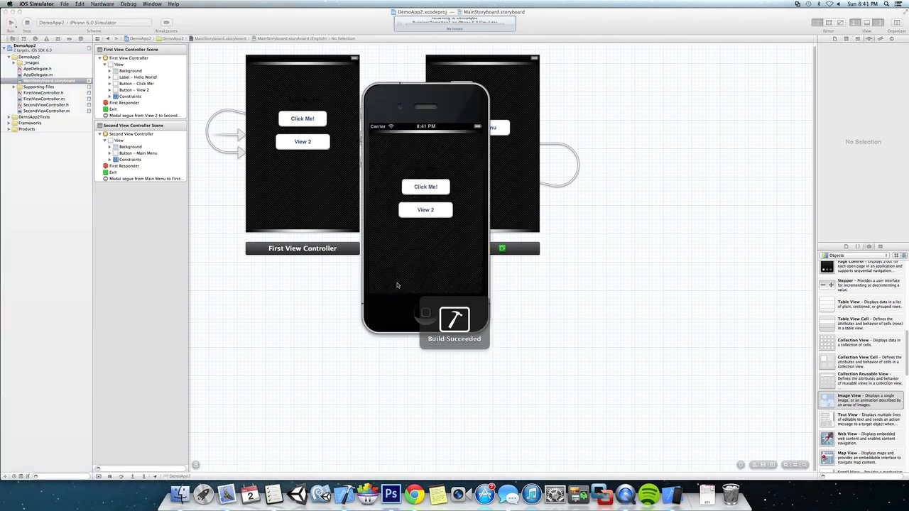